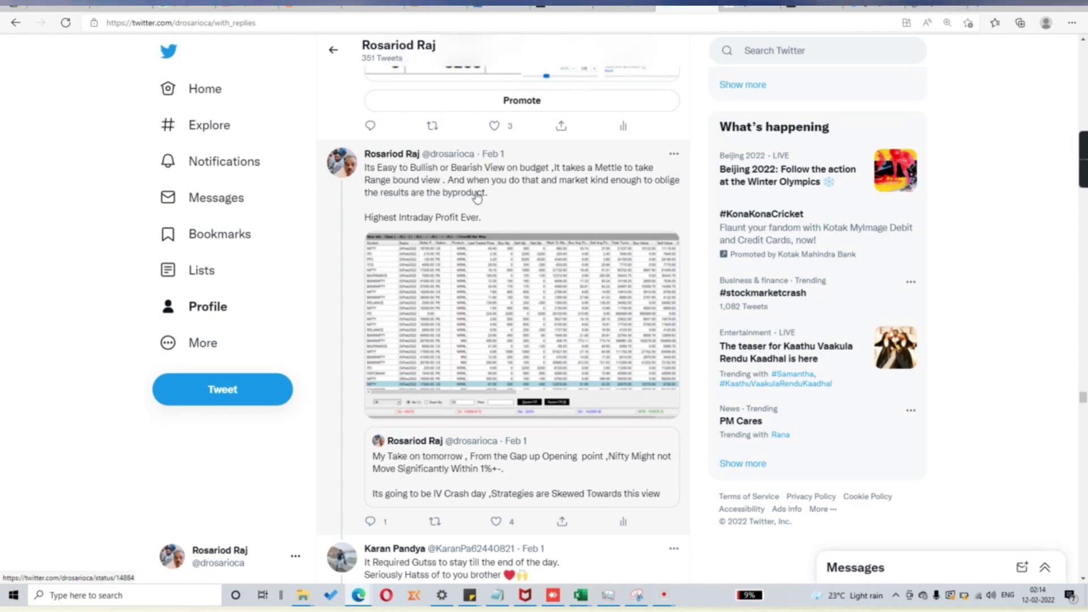
Leave the enlarged trade-table screenshot and return to the Feb 1 post in the Tweets & replies feed.
{"action": "left_click", "coordinate": [477, 289]}
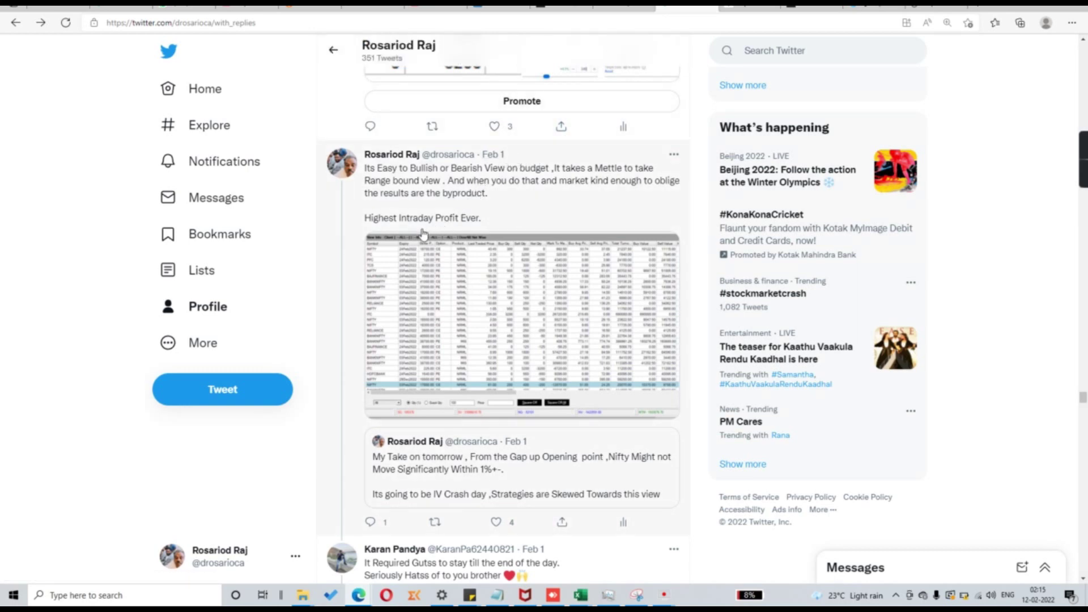
{"action": "left_click", "coordinate": [546, 277]}
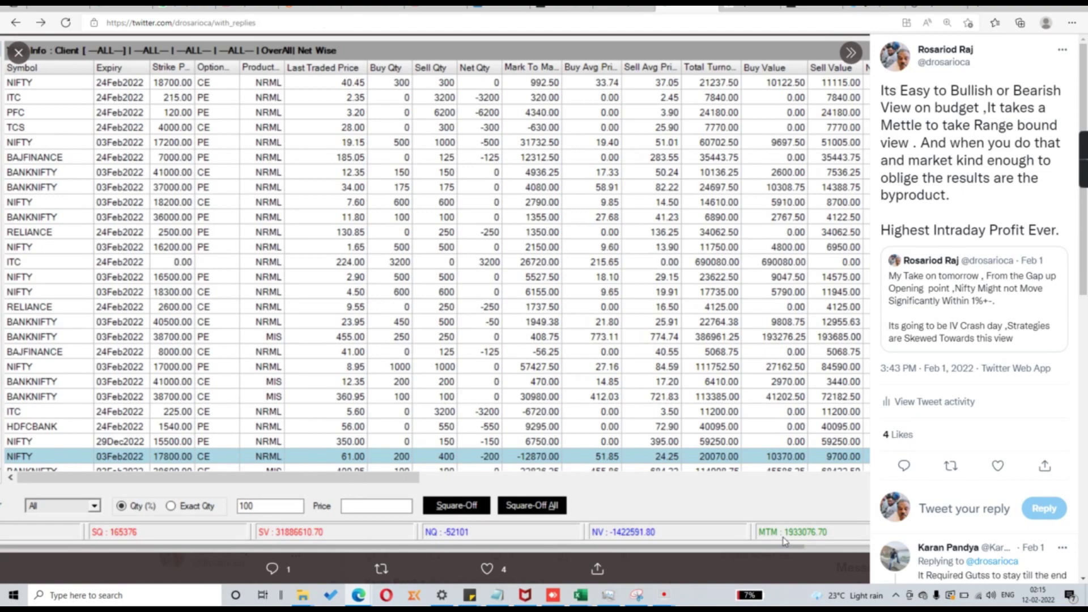
{"action": "key", "text": "Escape"}
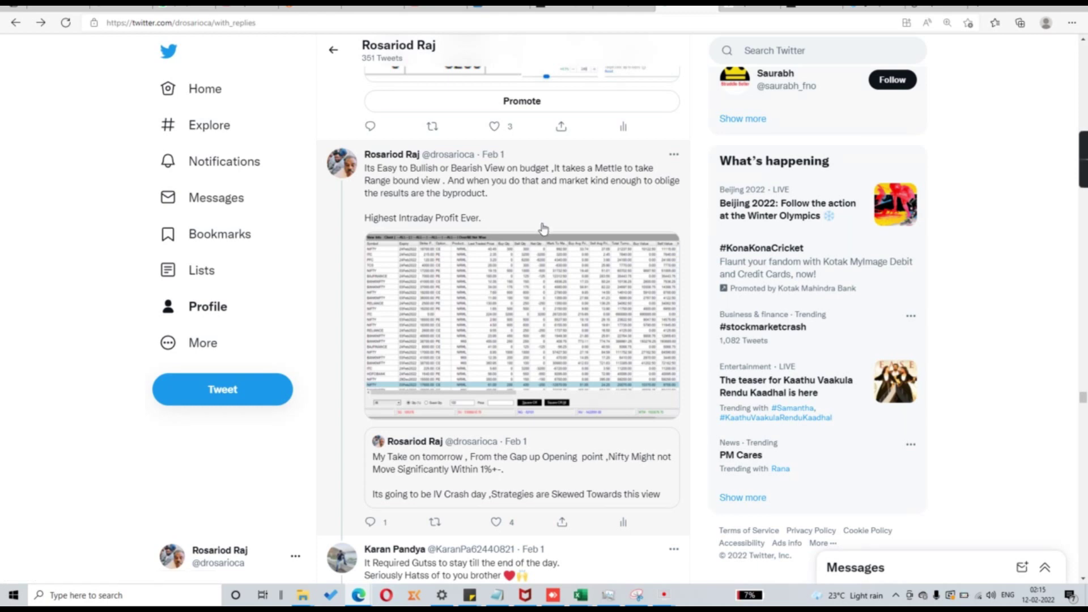
Open the quoted Feb 1 'IV Crash day' tweet on its own status page.
{"action": "left_click", "coordinate": [445, 468]}
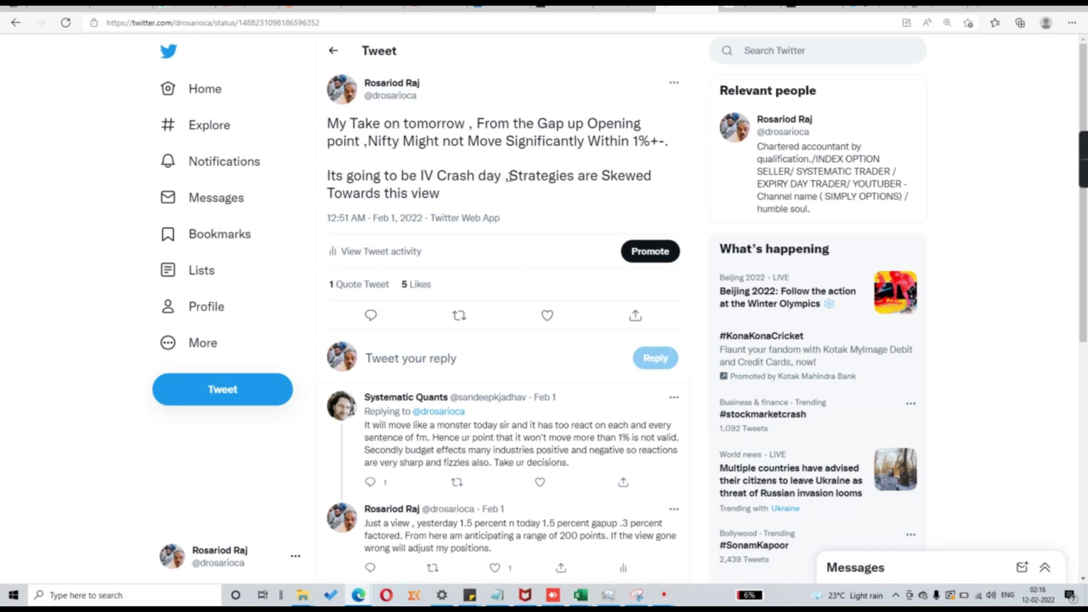
Highlight 'Strategies are Skewed' and 'Its going to be IV Crash day' in the tweet, then clear the selection.
{"action": "left_click_drag", "start_coordinate": [509, 176], "coordinate": [653, 182]}
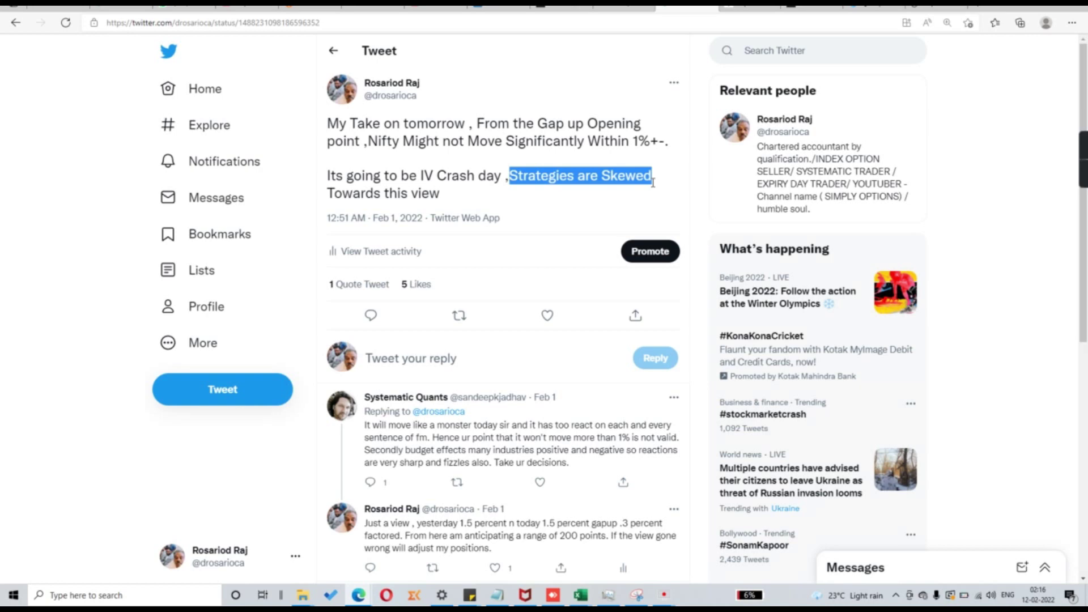
{"action": "left_click_drag", "start_coordinate": [654, 182], "coordinate": [604, 168]}
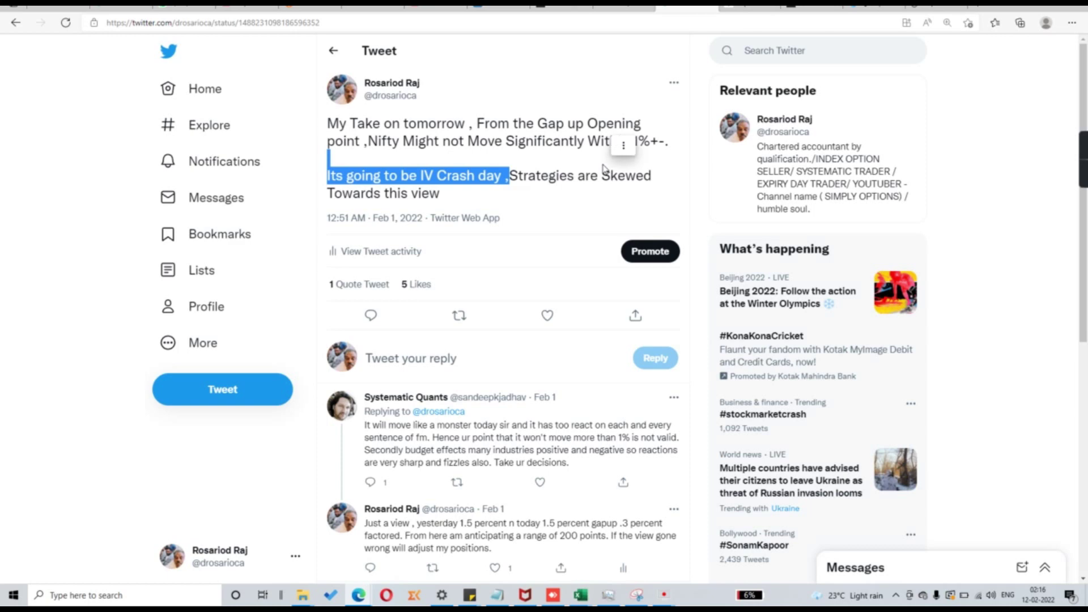
{"action": "left_click", "coordinate": [491, 148]}
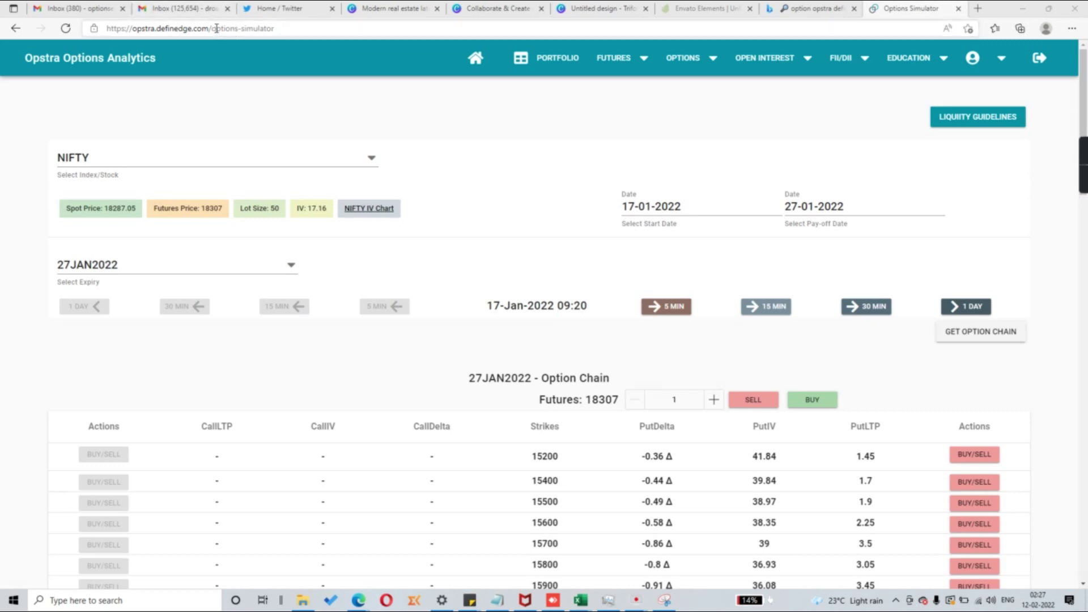
Set start date 01-02-2022 and expiry 03FEB2022, then scroll to the 17500 strike.
{"action": "left_click", "coordinate": [701, 220]}
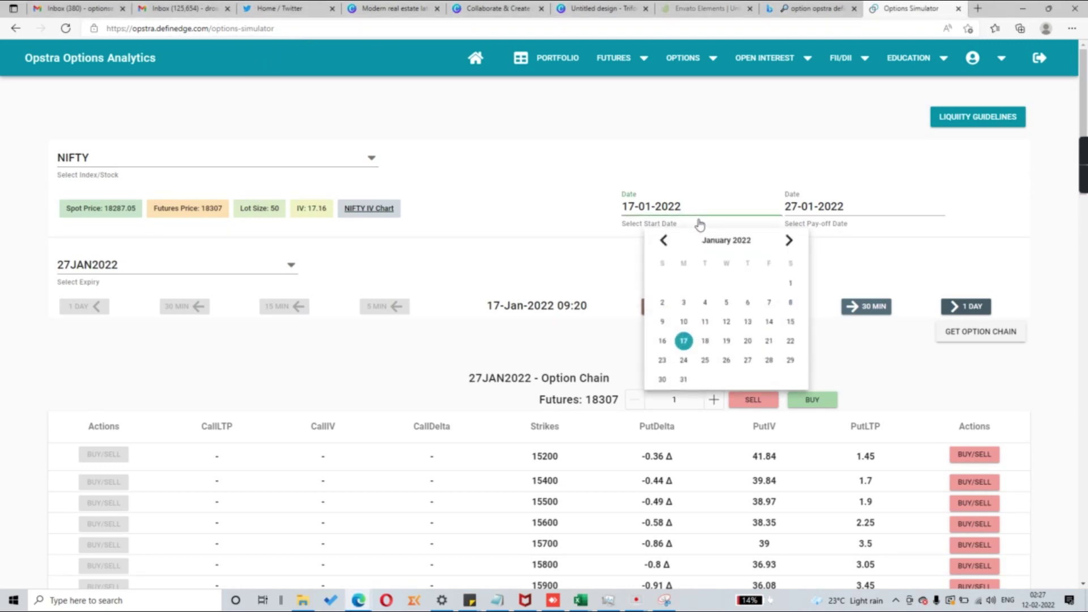
{"action": "left_click", "coordinate": [791, 241]}
{"action": "left_click", "coordinate": [707, 284]}
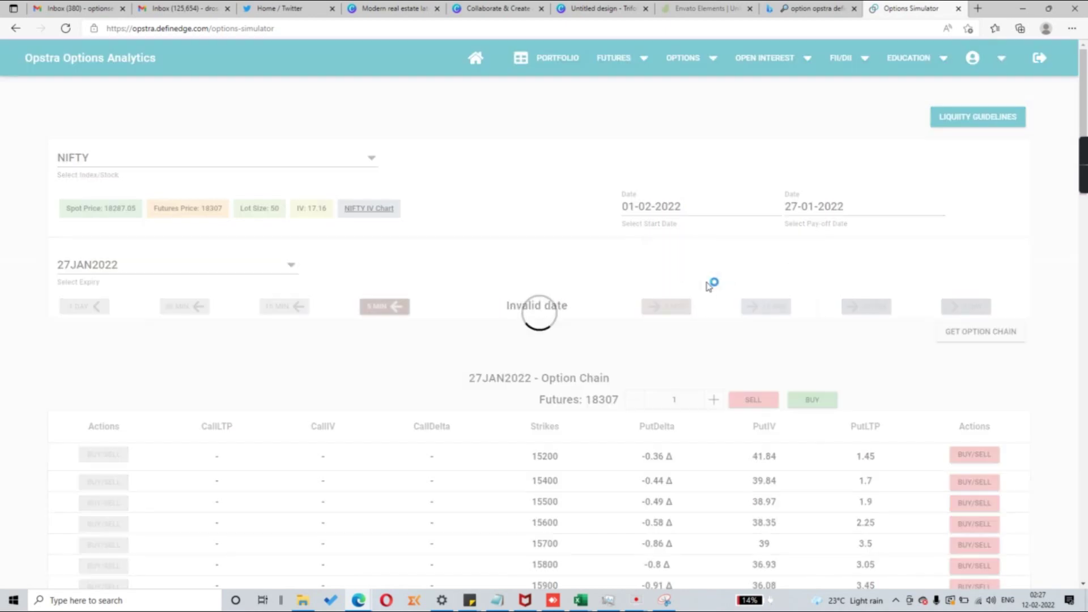
{"action": "left_click", "coordinate": [141, 259]}
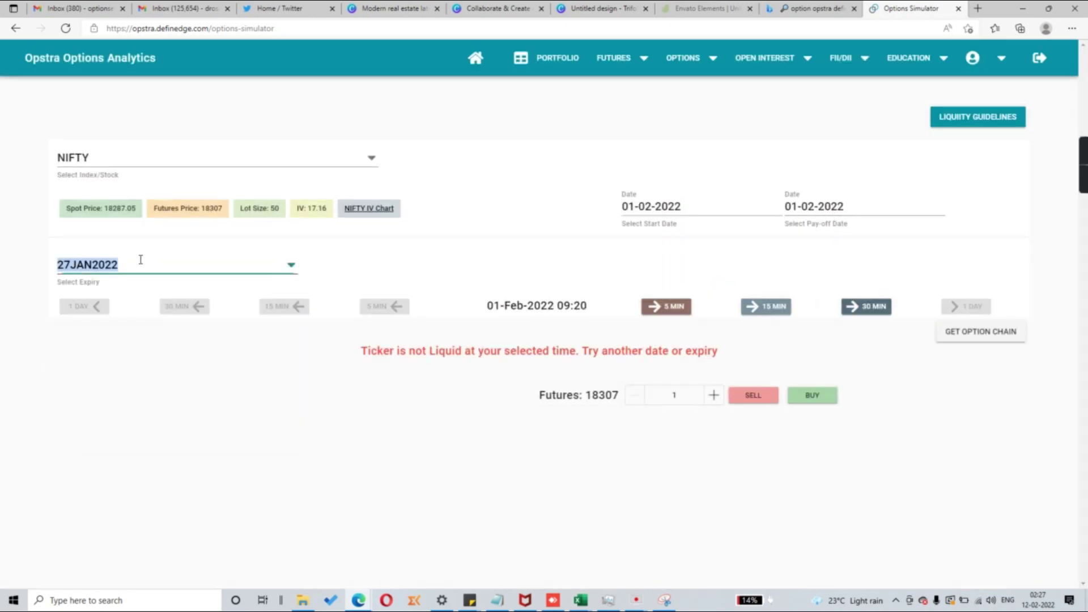
{"action": "left_click", "coordinate": [104, 318]}
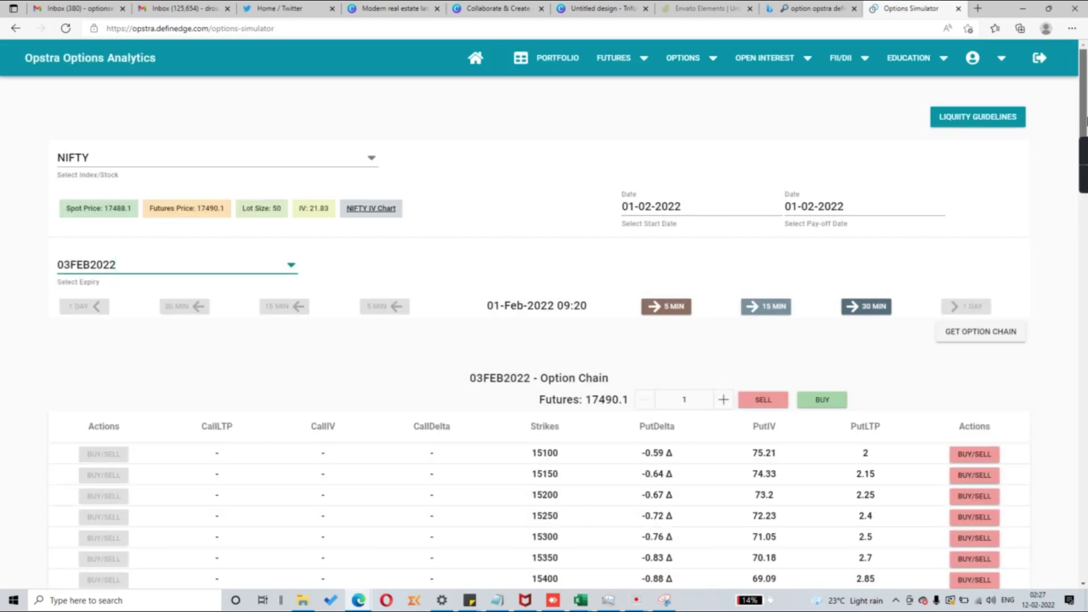
{"action": "left_click_drag", "start_coordinate": [1086, 119], "coordinate": [1086, 365]}
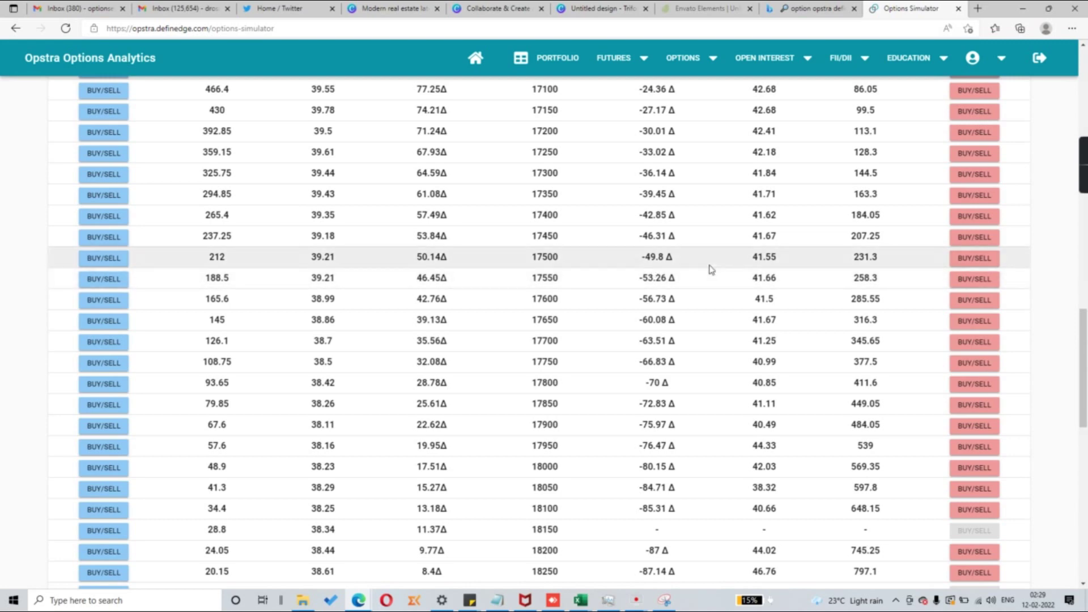
Sell one lot each of the 17500PE at 231.3 and 17500CE at 212.
{"action": "left_click", "coordinate": [989, 259]}
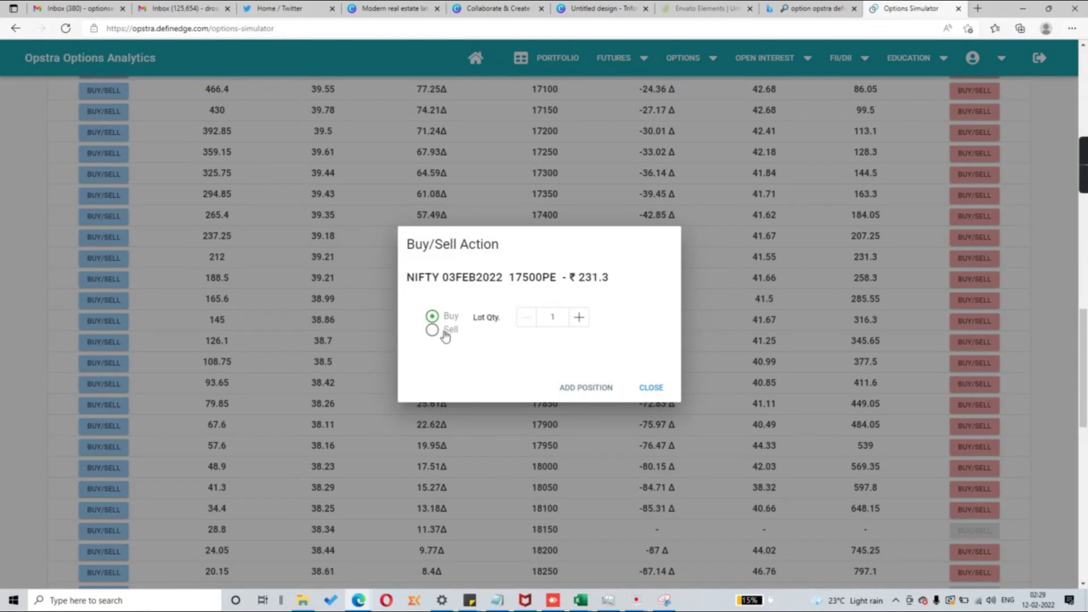
{"action": "left_click", "coordinate": [431, 331]}
{"action": "left_click", "coordinate": [598, 396]}
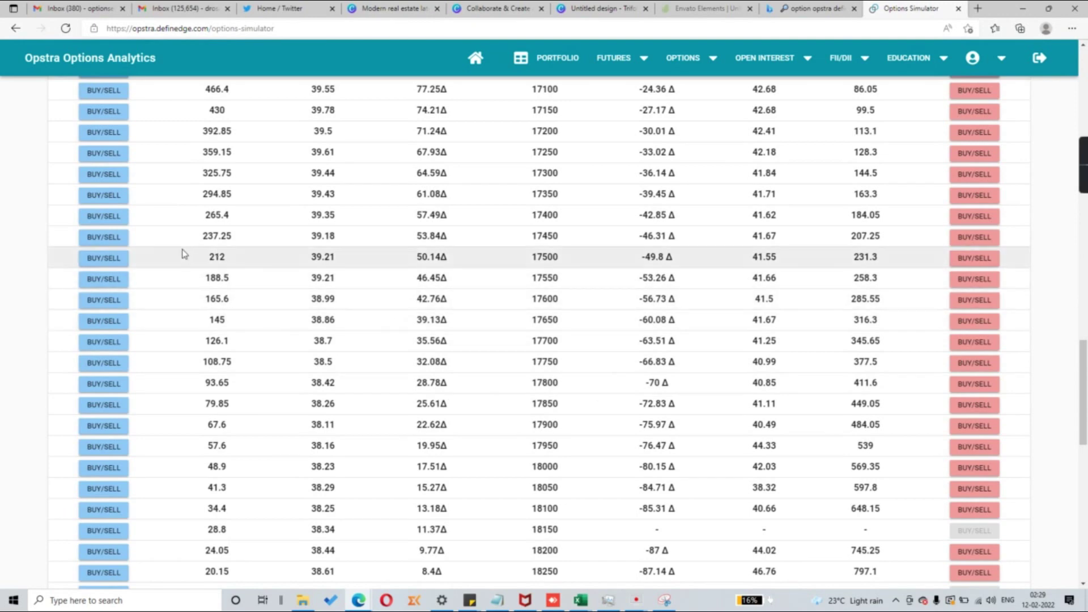
{"action": "left_click", "coordinate": [121, 259]}
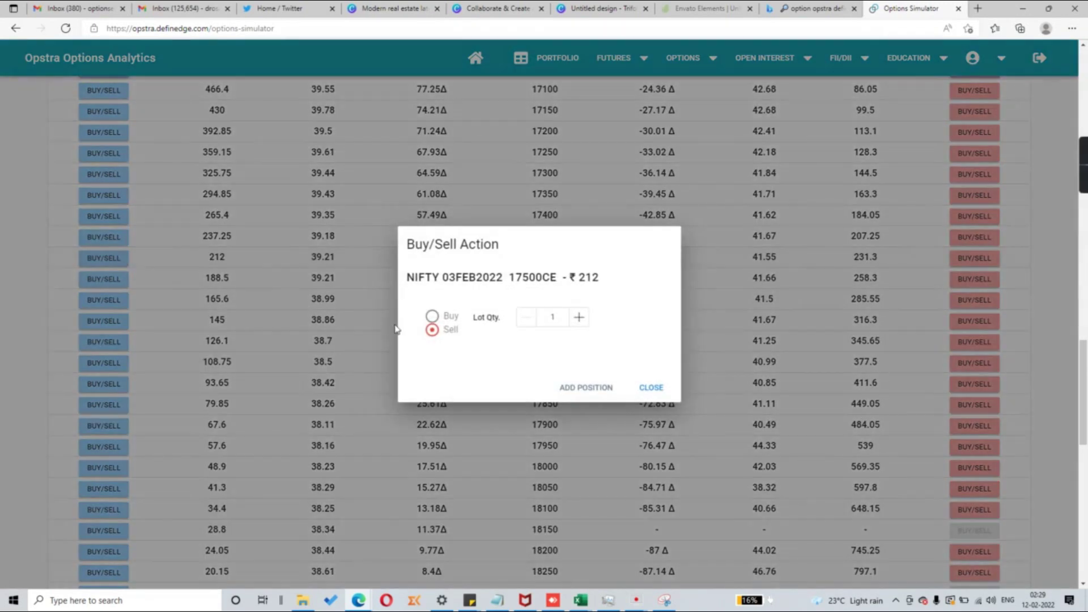
{"action": "left_click", "coordinate": [576, 394]}
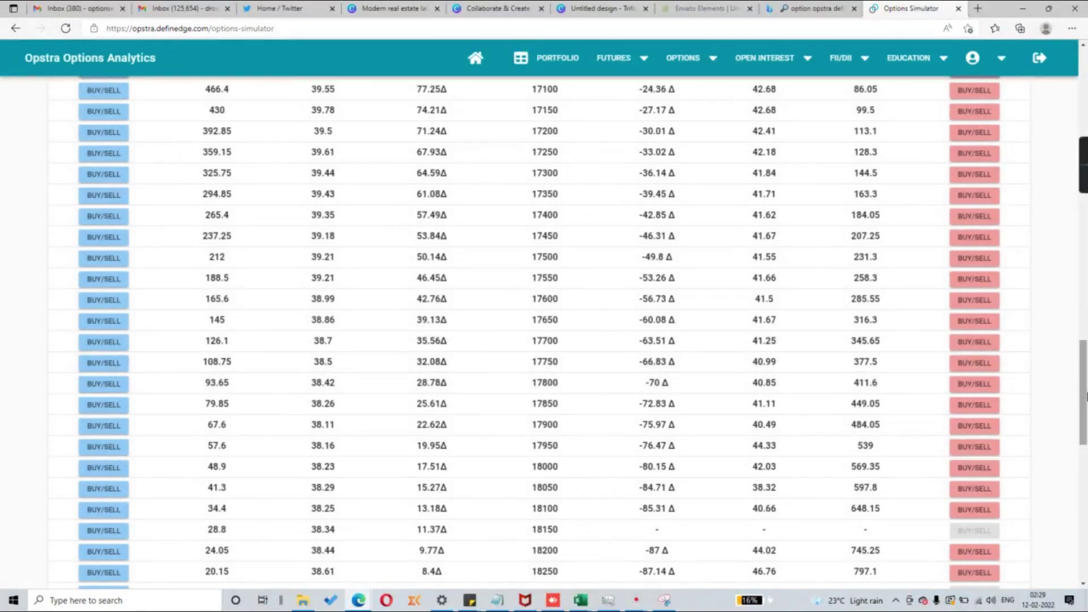
{"action": "left_click_drag", "start_coordinate": [1084, 398], "coordinate": [1071, 125]}
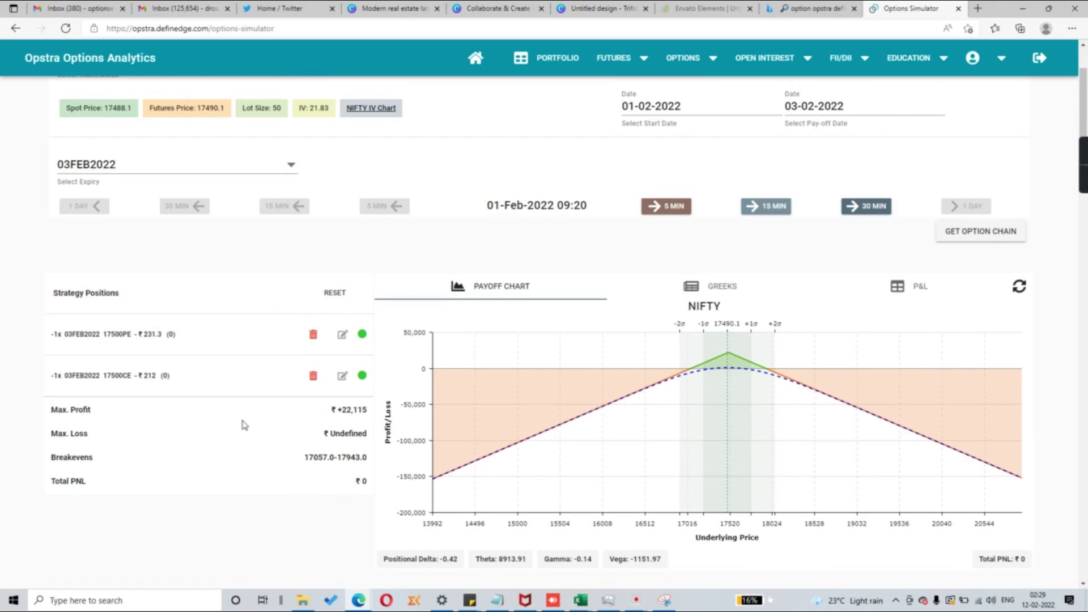
Check the PNL summary, then step the replay in 15-minute increments from 09:35 to 12:05, reaching ₹+535.
{"action": "left_click_drag", "start_coordinate": [244, 423], "coordinate": [313, 476]}
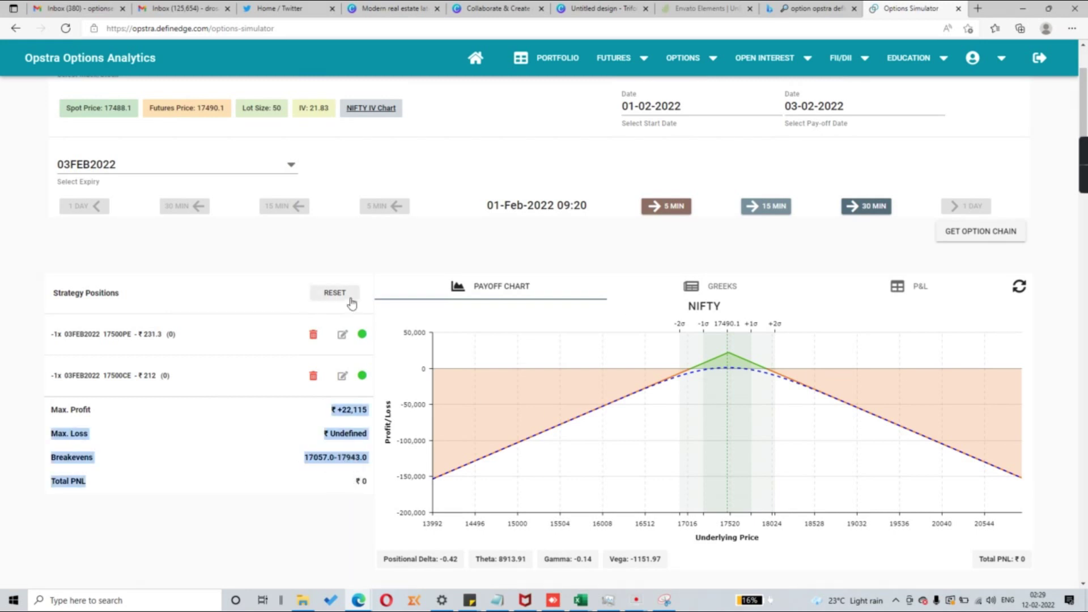
{"action": "left_click", "coordinate": [385, 249]}
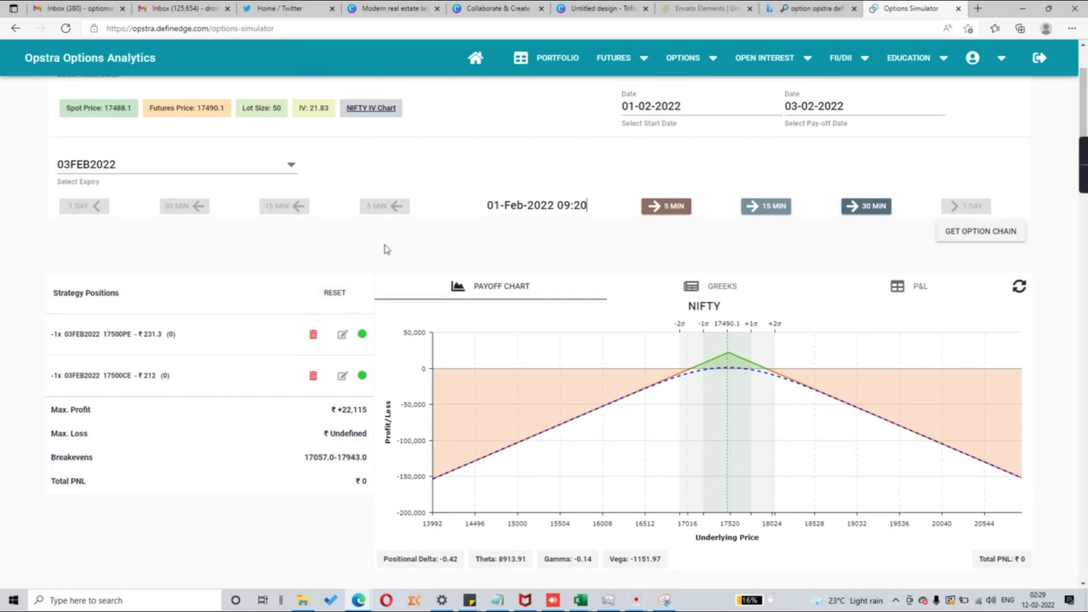
{"action": "left_click", "coordinate": [772, 208]}
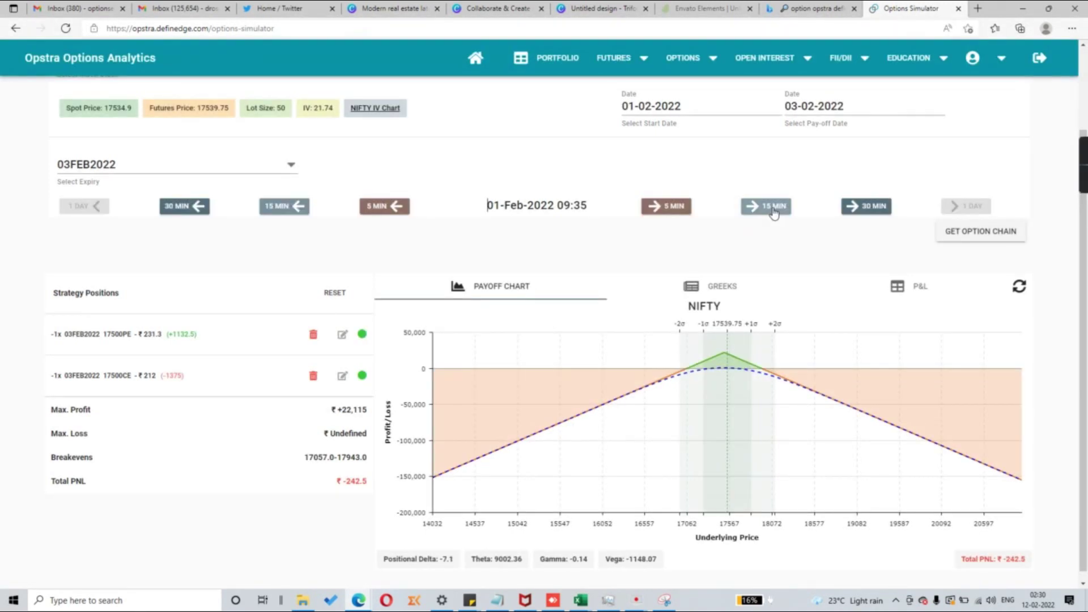
{"action": "left_click", "coordinate": [773, 209]}
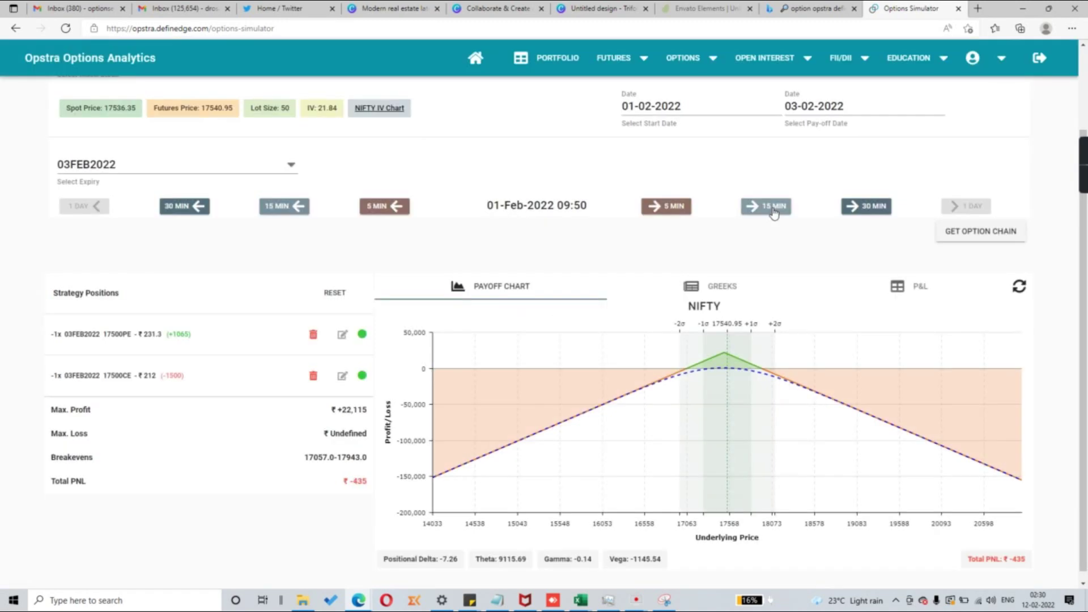
{"action": "left_click", "coordinate": [774, 211]}
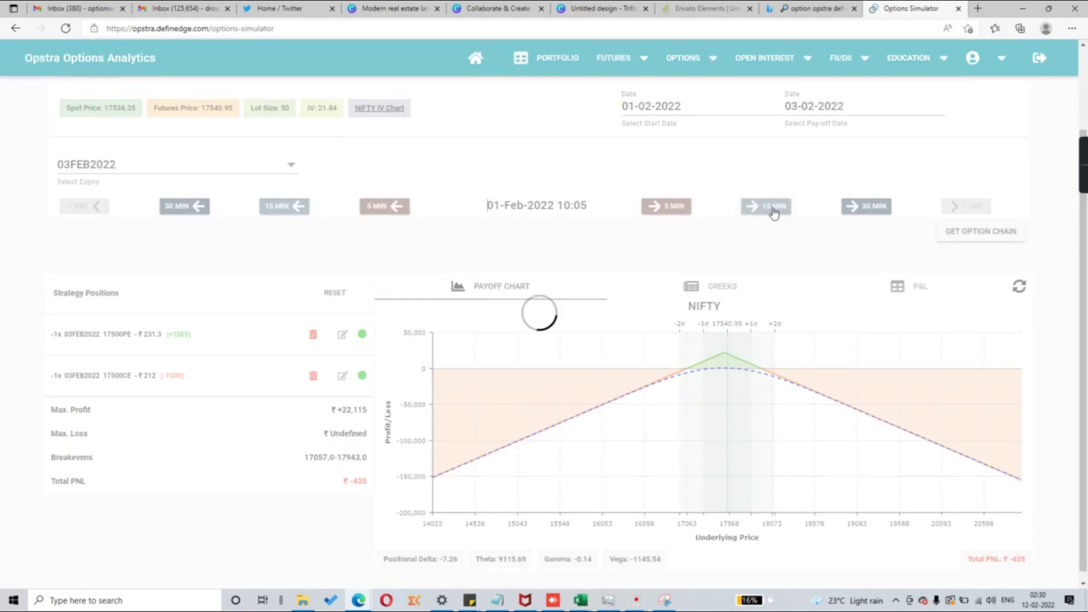
{"action": "left_click", "coordinate": [775, 212]}
{"action": "left_click", "coordinate": [774, 211]}
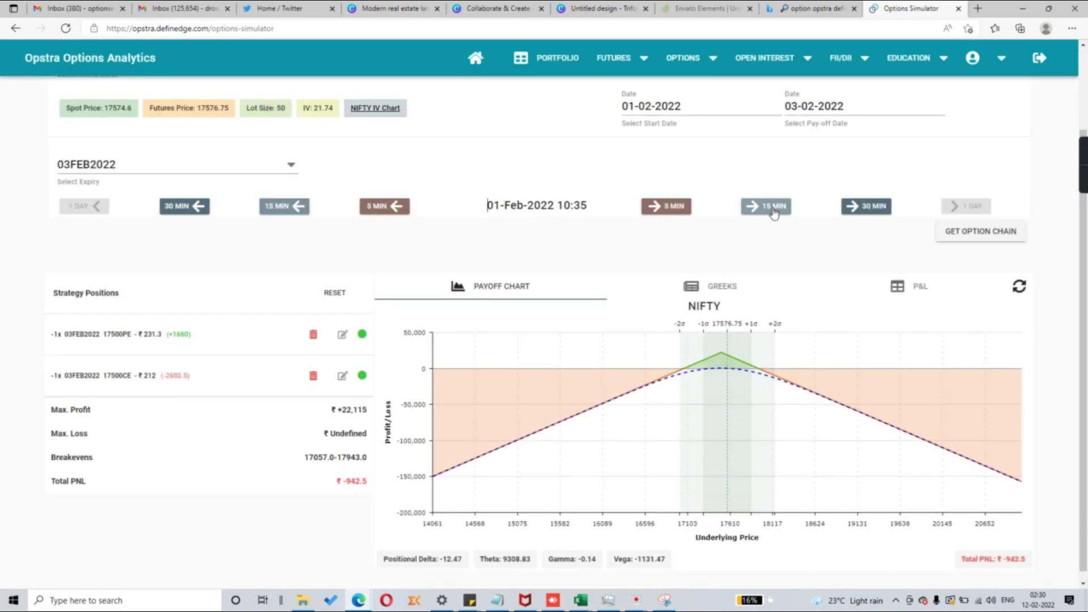
{"action": "left_click", "coordinate": [775, 211]}
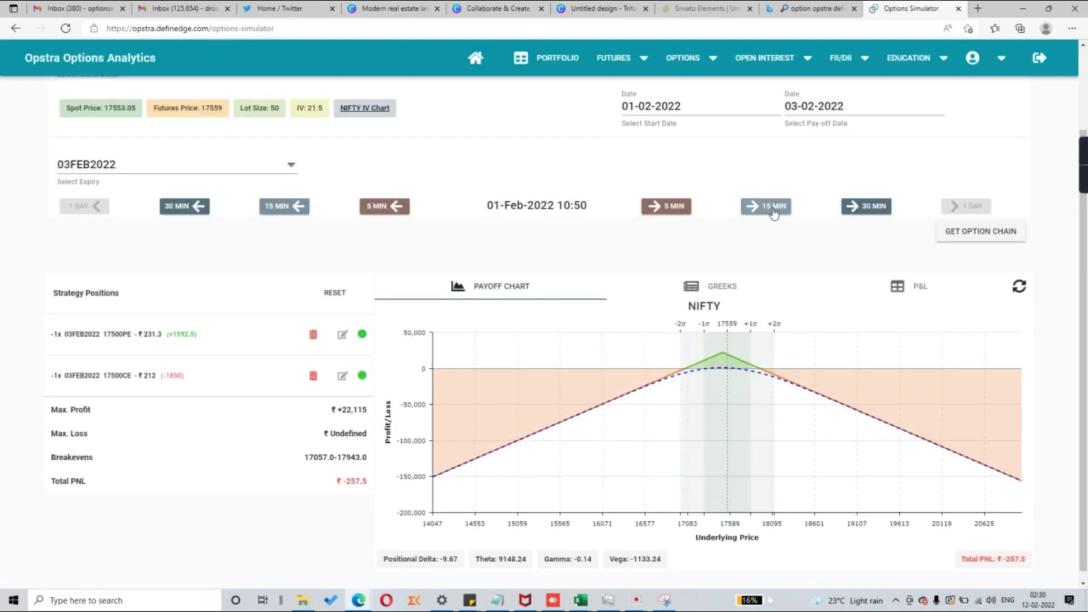
{"action": "left_click", "coordinate": [775, 211]}
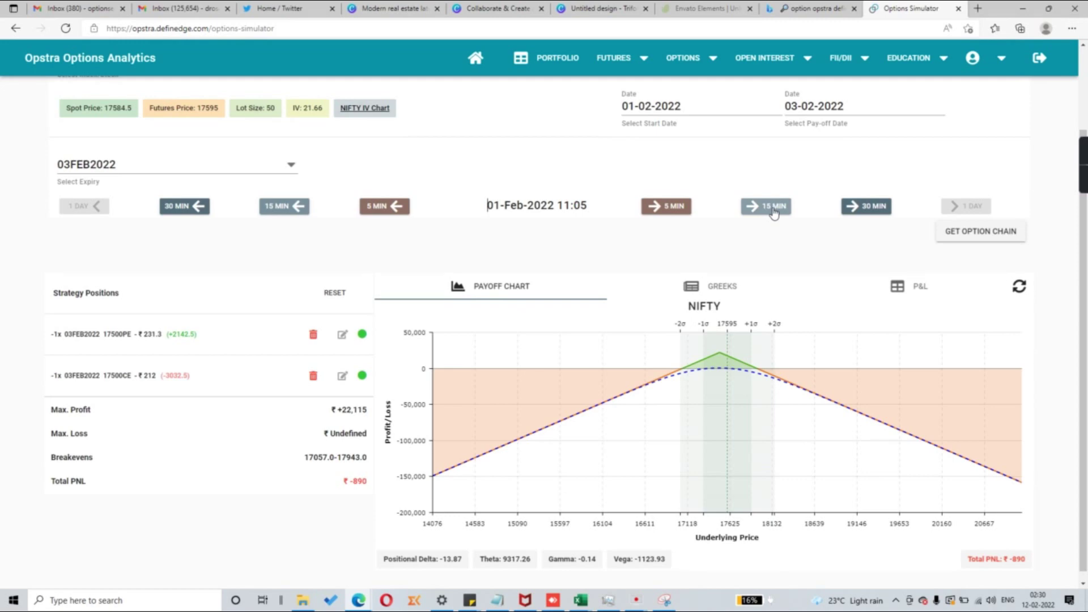
{"action": "left_click", "coordinate": [775, 211]}
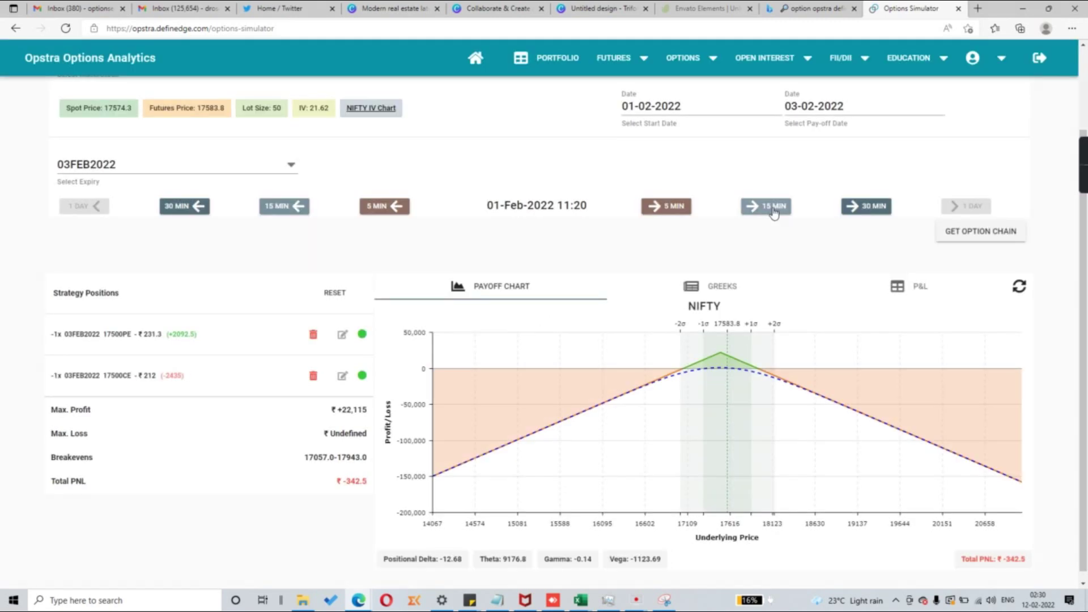
{"action": "left_click", "coordinate": [775, 212]}
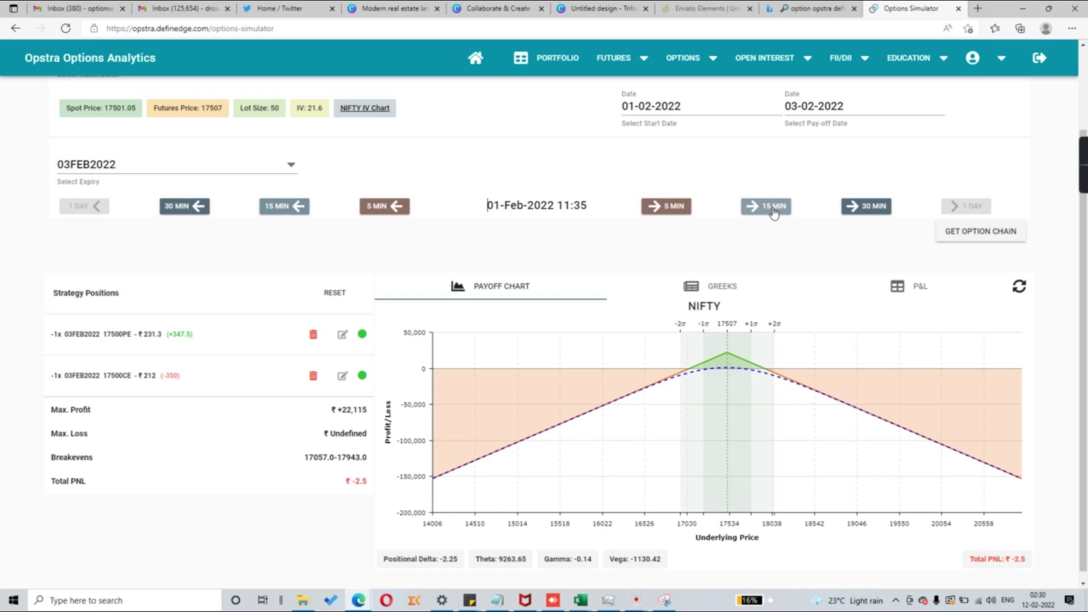
{"action": "left_click", "coordinate": [774, 211]}
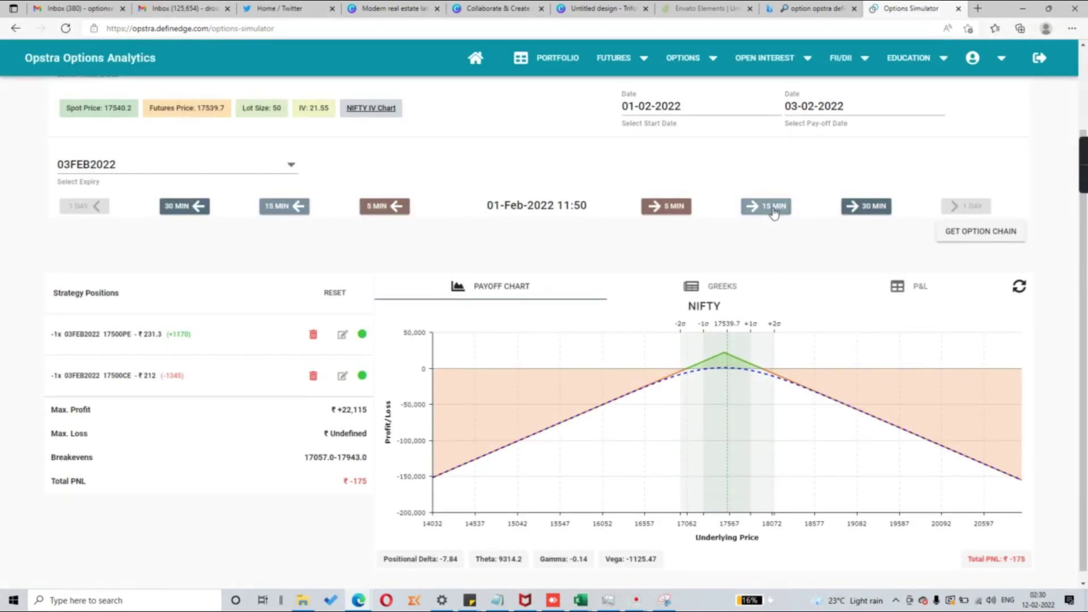
{"action": "left_click", "coordinate": [775, 211]}
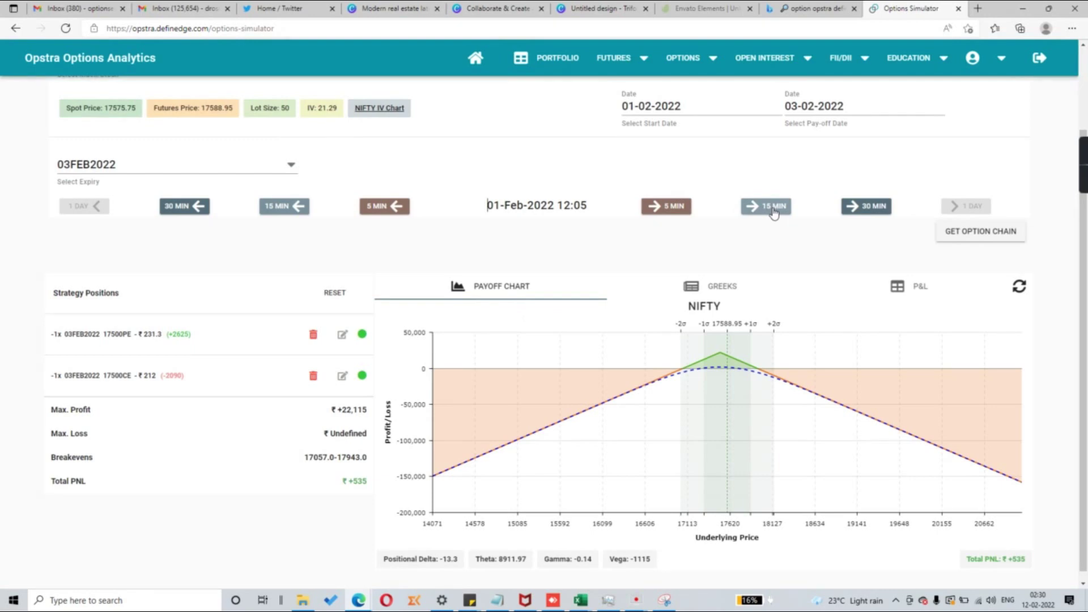
Advance the replay 15 minutes at a time from 12:20 to 15:05, with PNL climbing to ₹+7,992.5.
{"action": "left_click", "coordinate": [774, 211]}
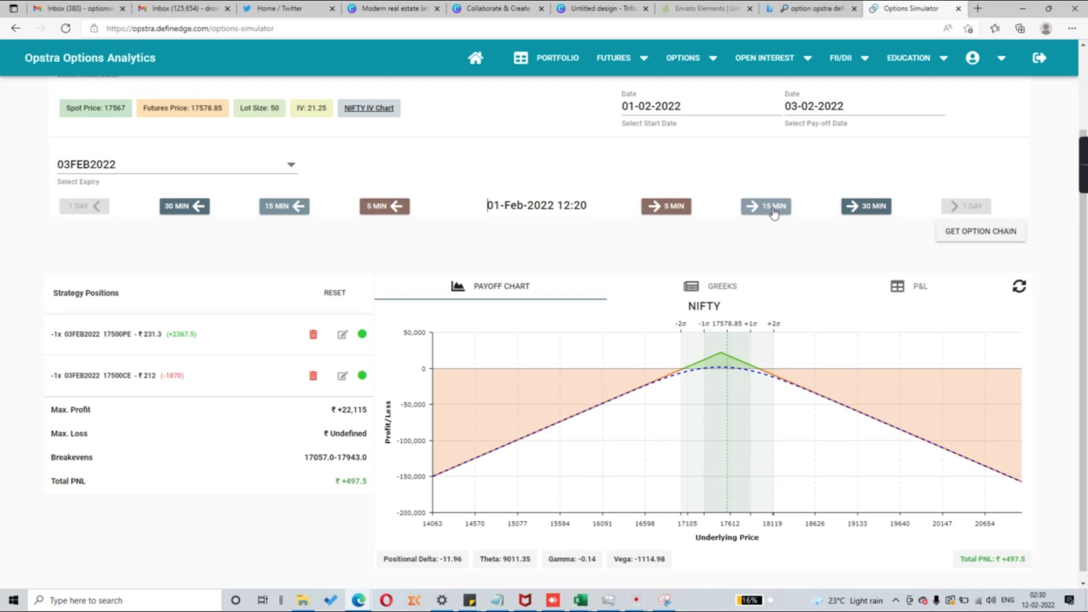
{"action": "left_click", "coordinate": [774, 211]}
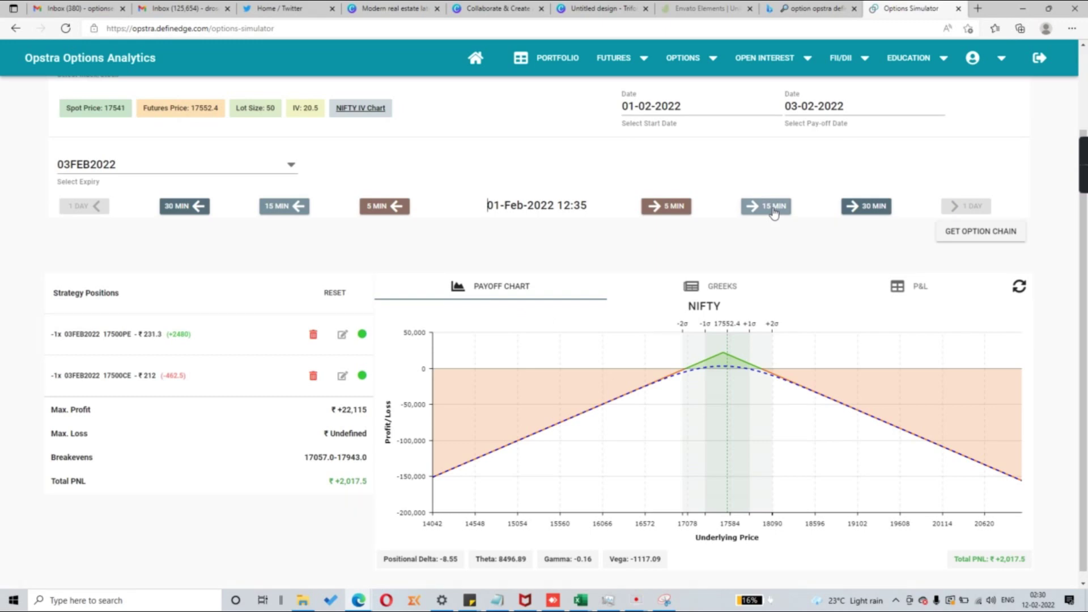
{"action": "left_click", "coordinate": [774, 212]}
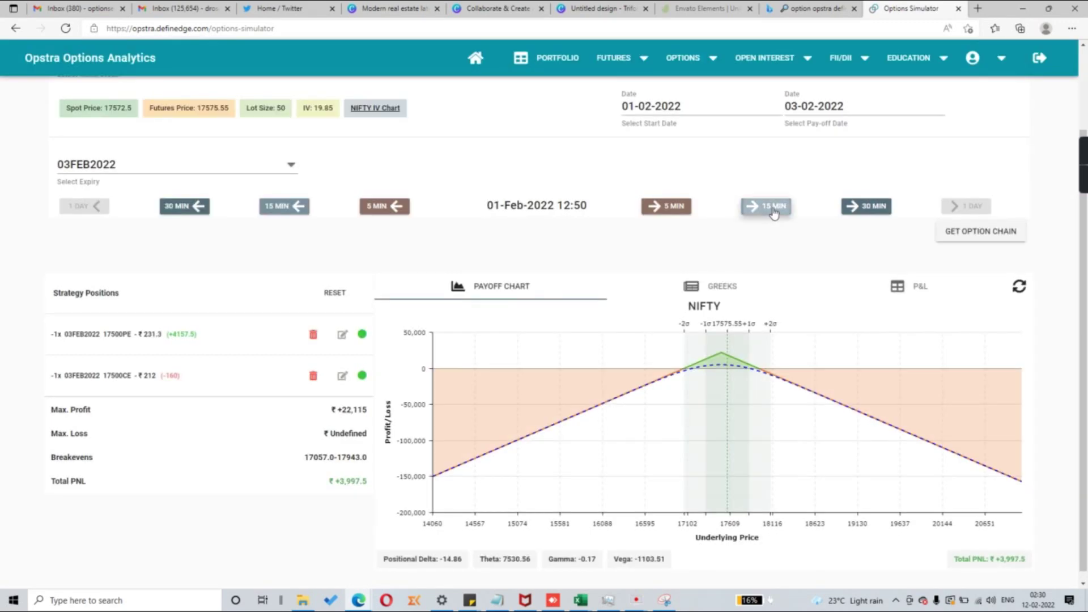
{"action": "left_click", "coordinate": [774, 211]}
{"action": "left_click", "coordinate": [774, 211]}
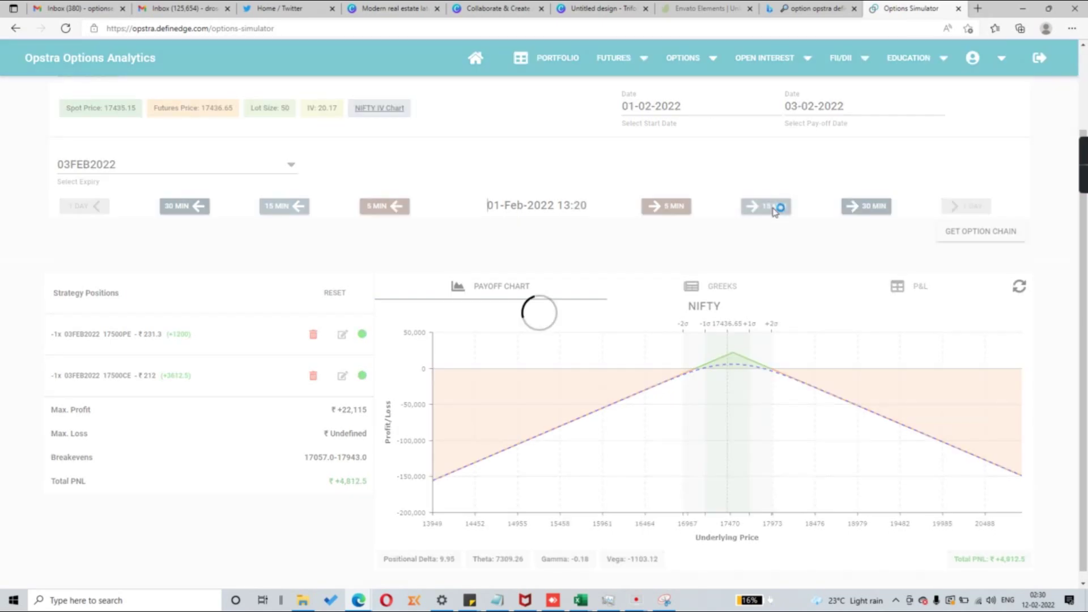
{"action": "left_click", "coordinate": [775, 212]}
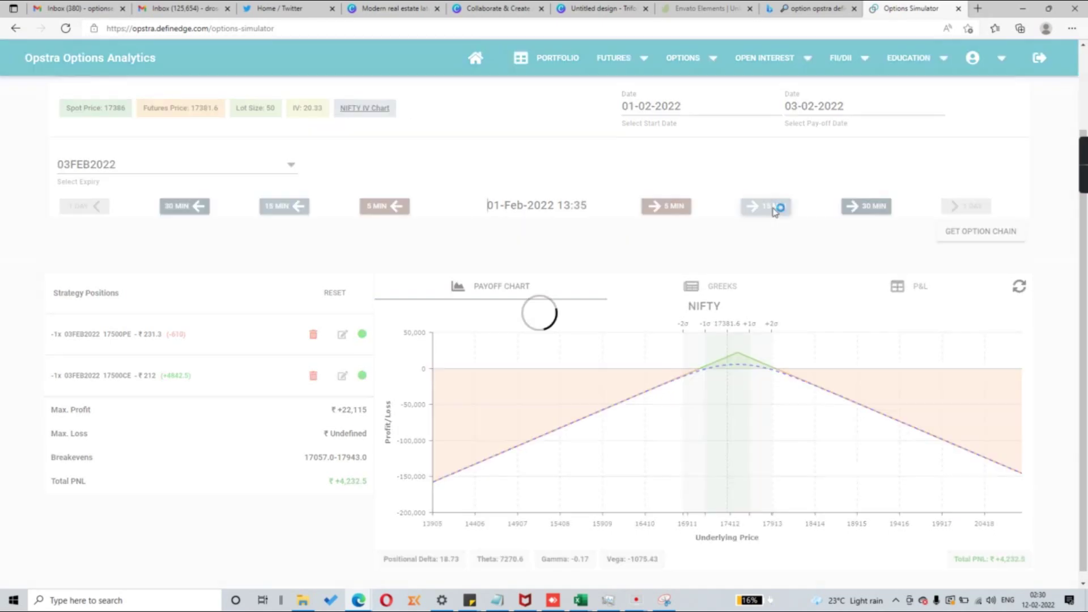
{"action": "left_click", "coordinate": [774, 212]}
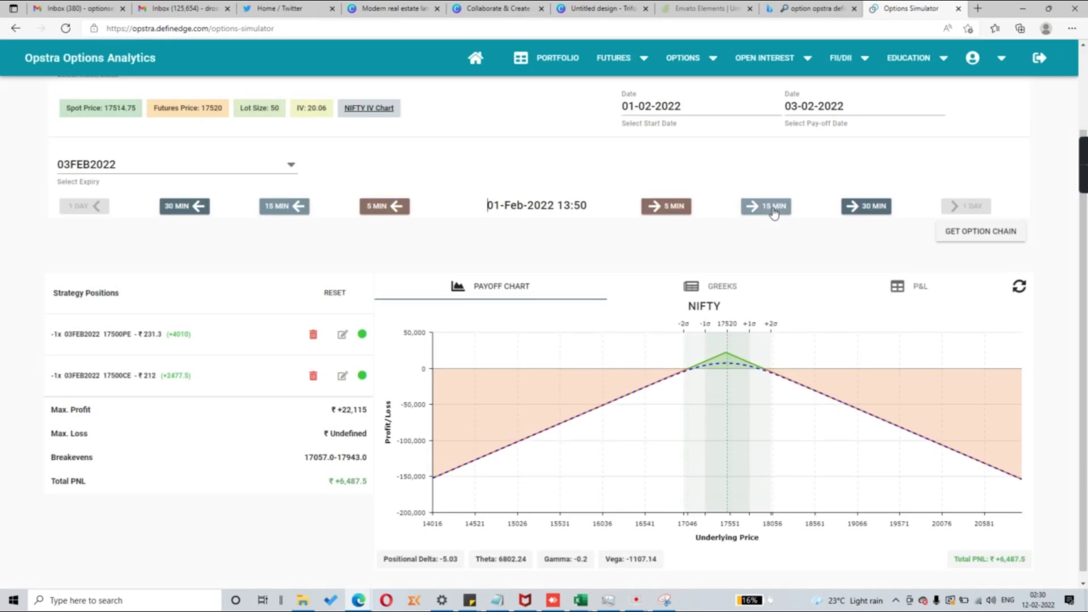
{"action": "left_click", "coordinate": [774, 211]}
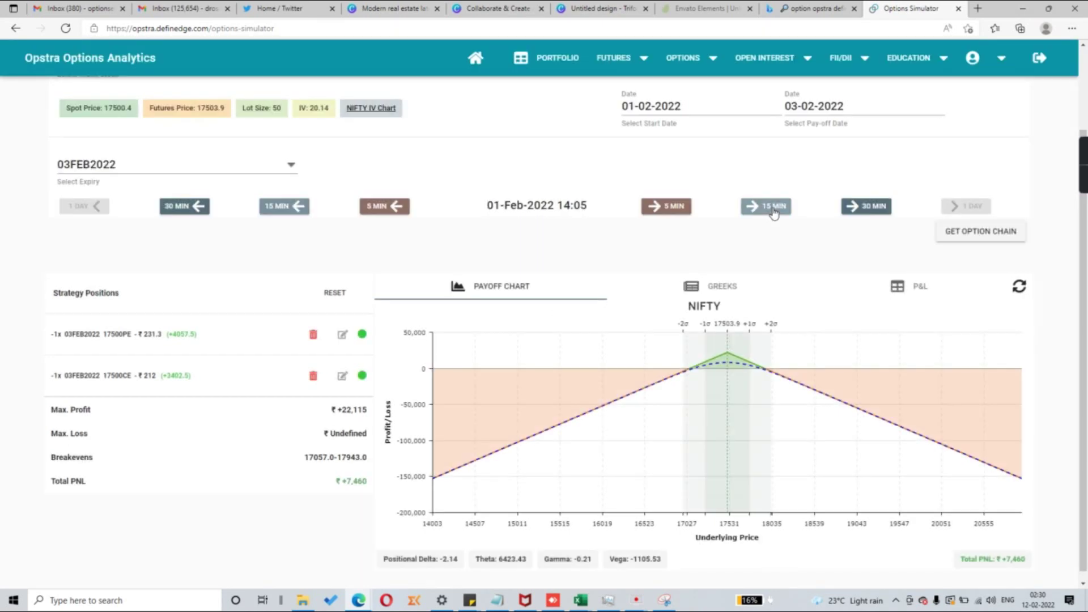
{"action": "left_click", "coordinate": [775, 211]}
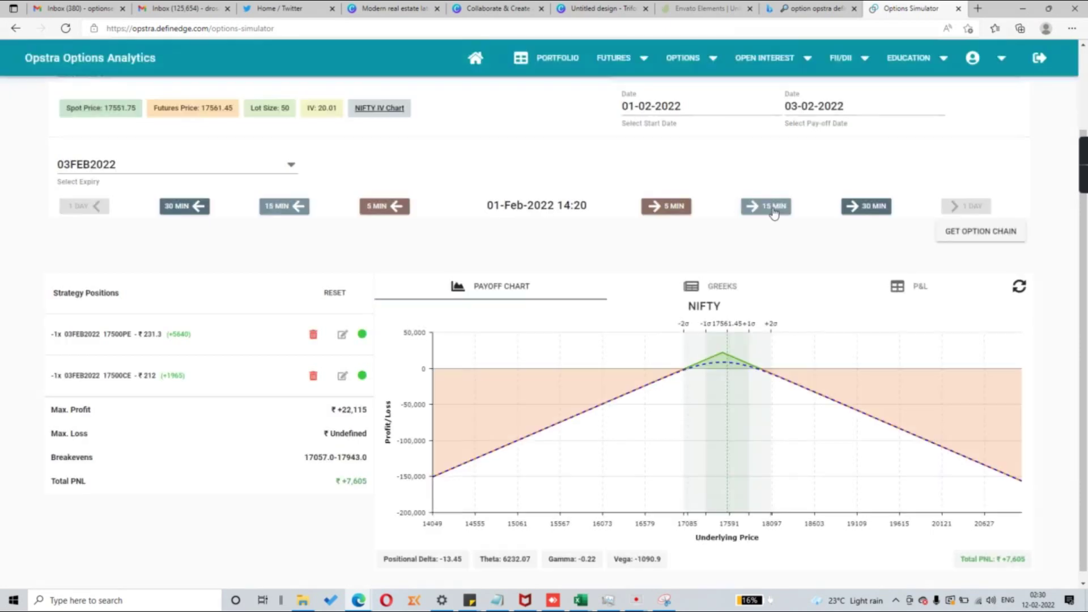
{"action": "left_click", "coordinate": [774, 211]}
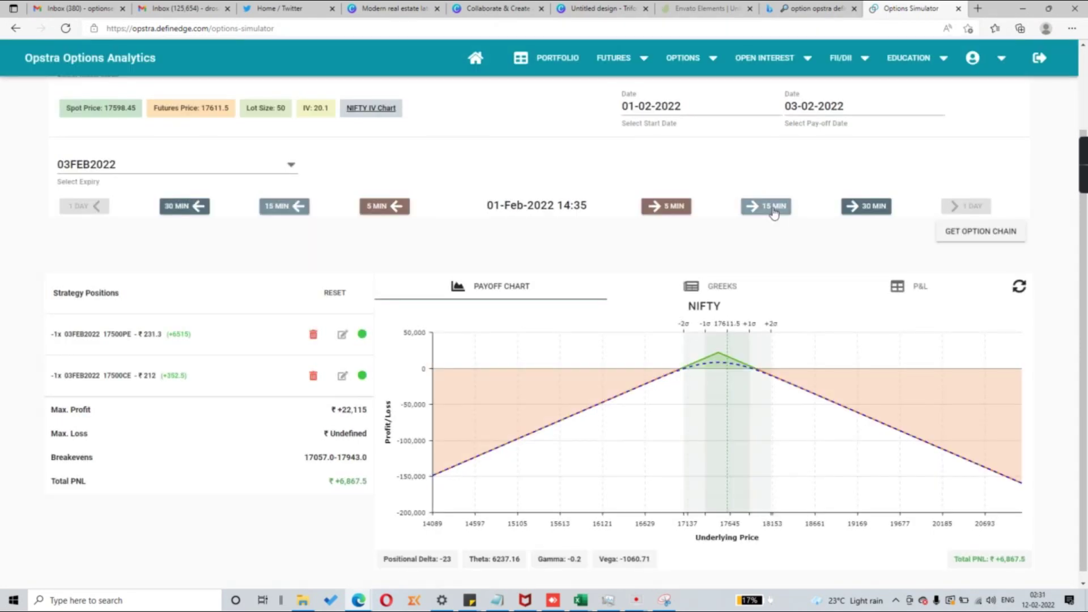
{"action": "left_click", "coordinate": [775, 211]}
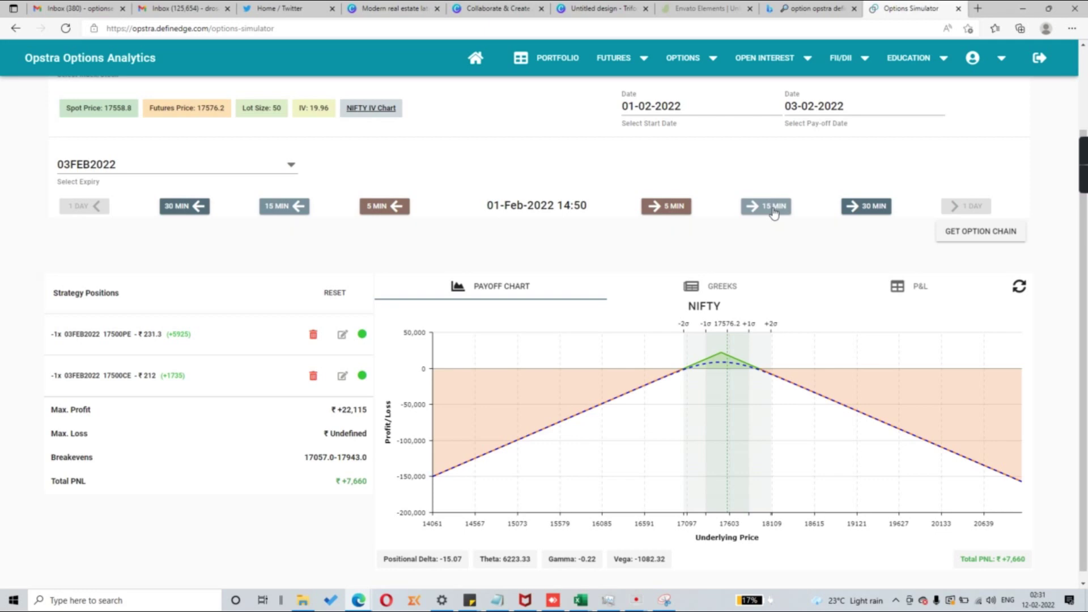
{"action": "left_click", "coordinate": [775, 212]}
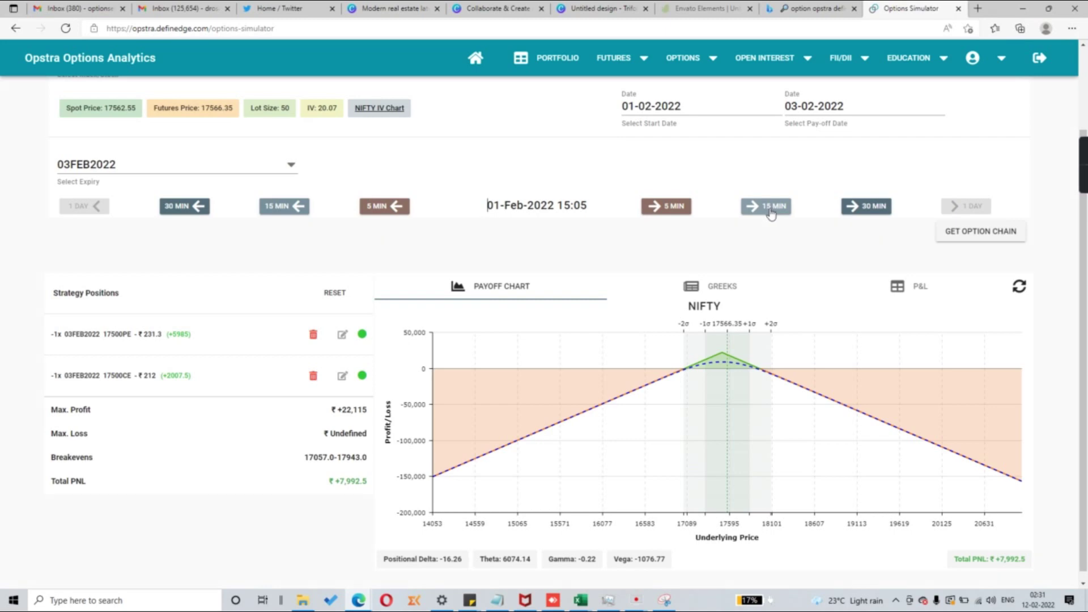
{"action": "left_click", "coordinate": [773, 213]}
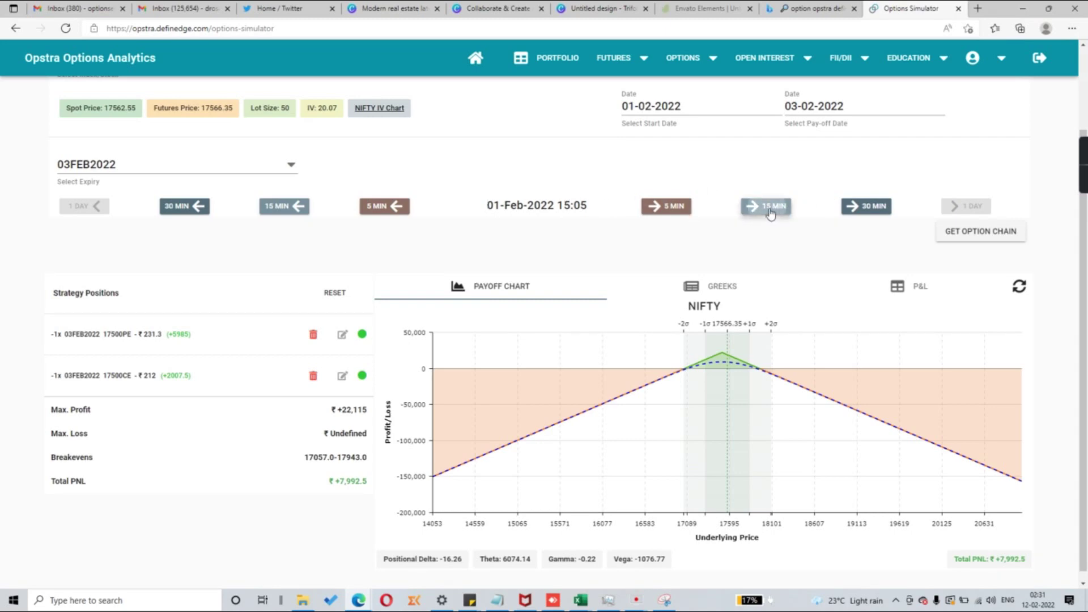